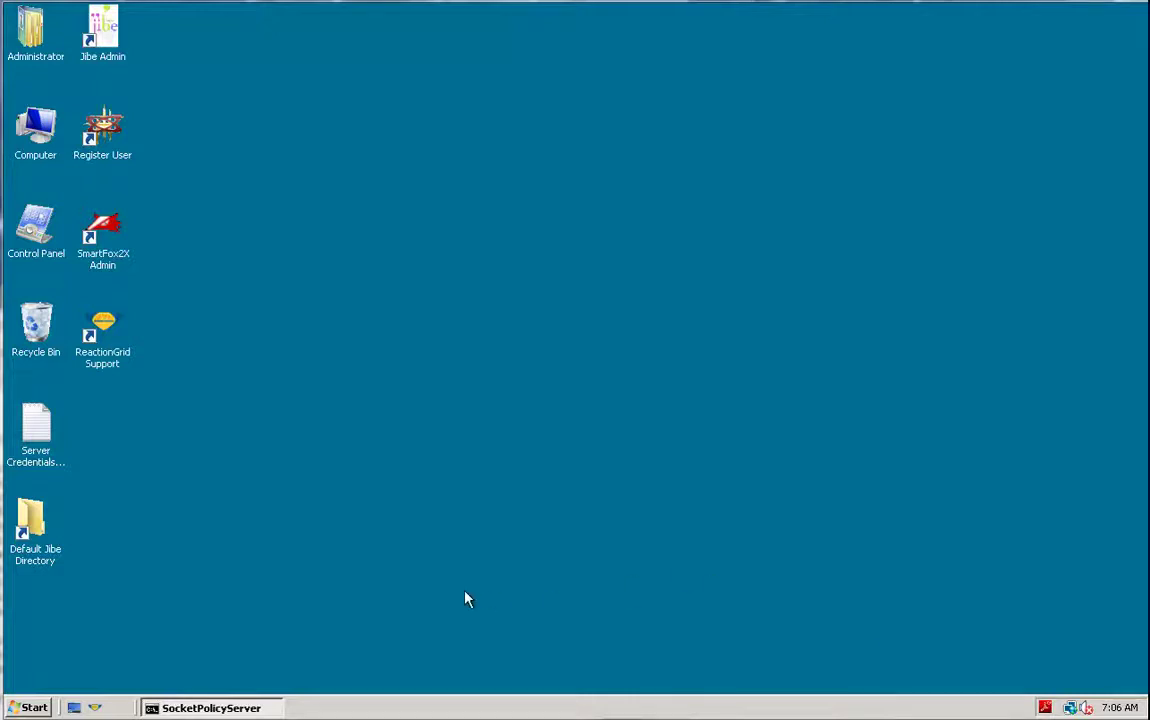
Step: Try to start the Unity Asset Server from the AssetServerControl program, repeating the attempt twice, and quit the program
left_click(30, 707)
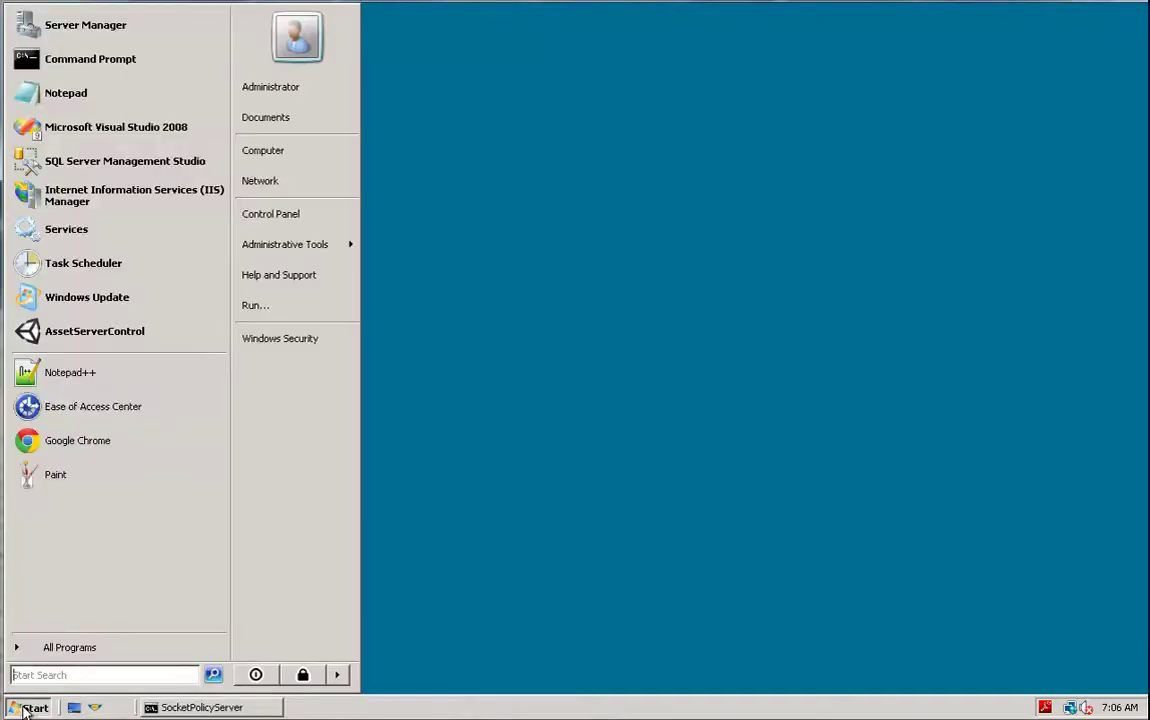
left_click(101, 336)
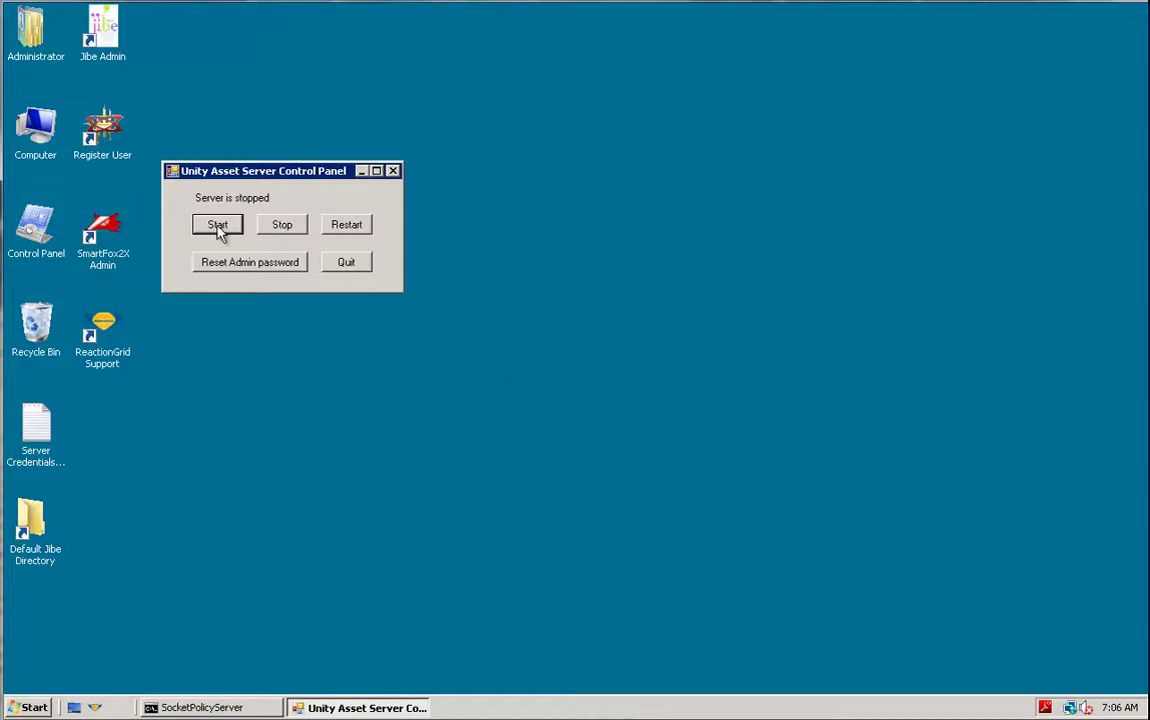
left_click(218, 226)
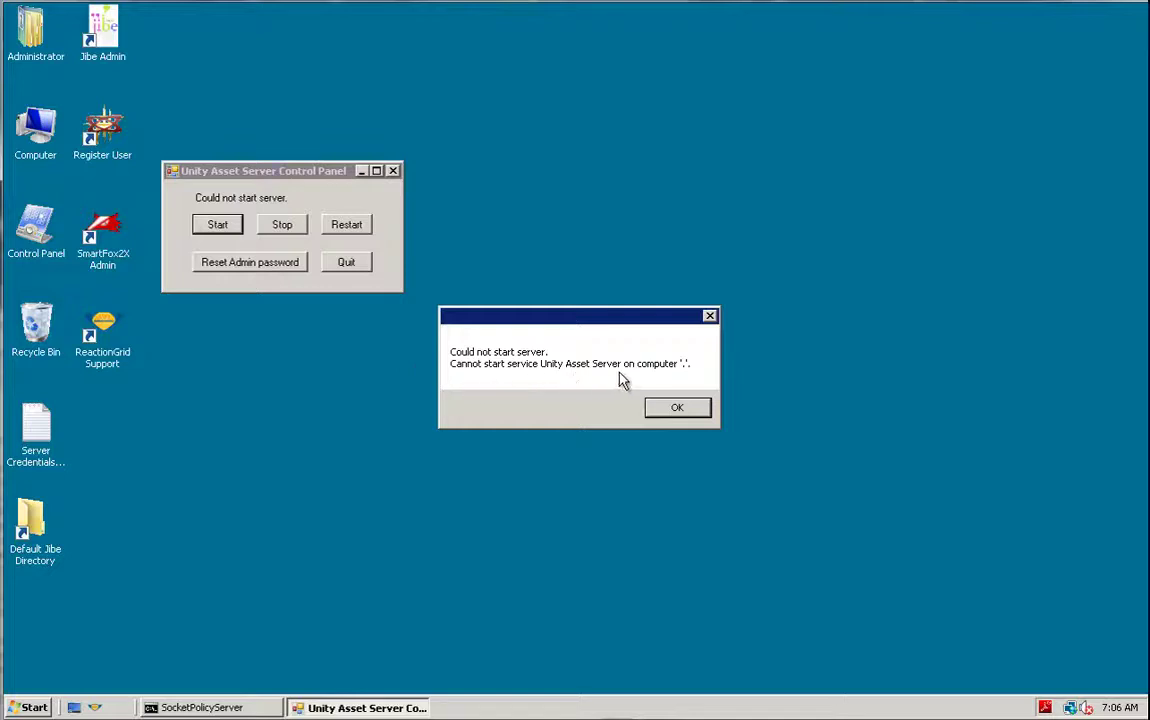
left_click(678, 407)
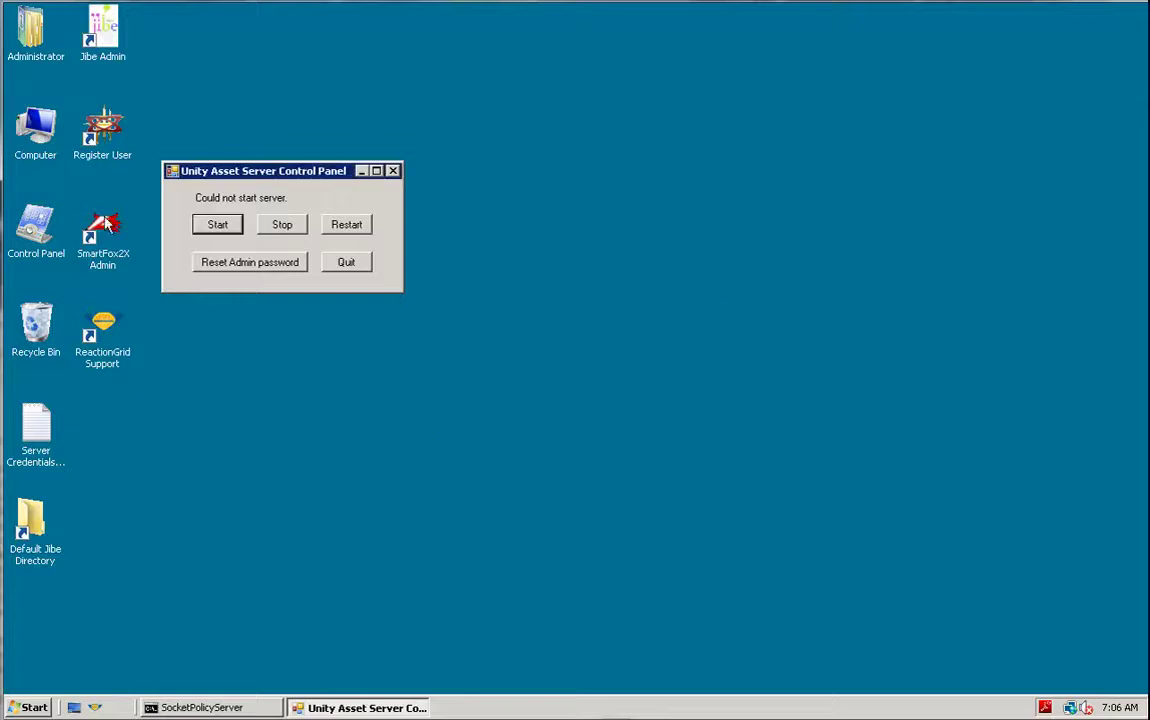
left_click(219, 226)
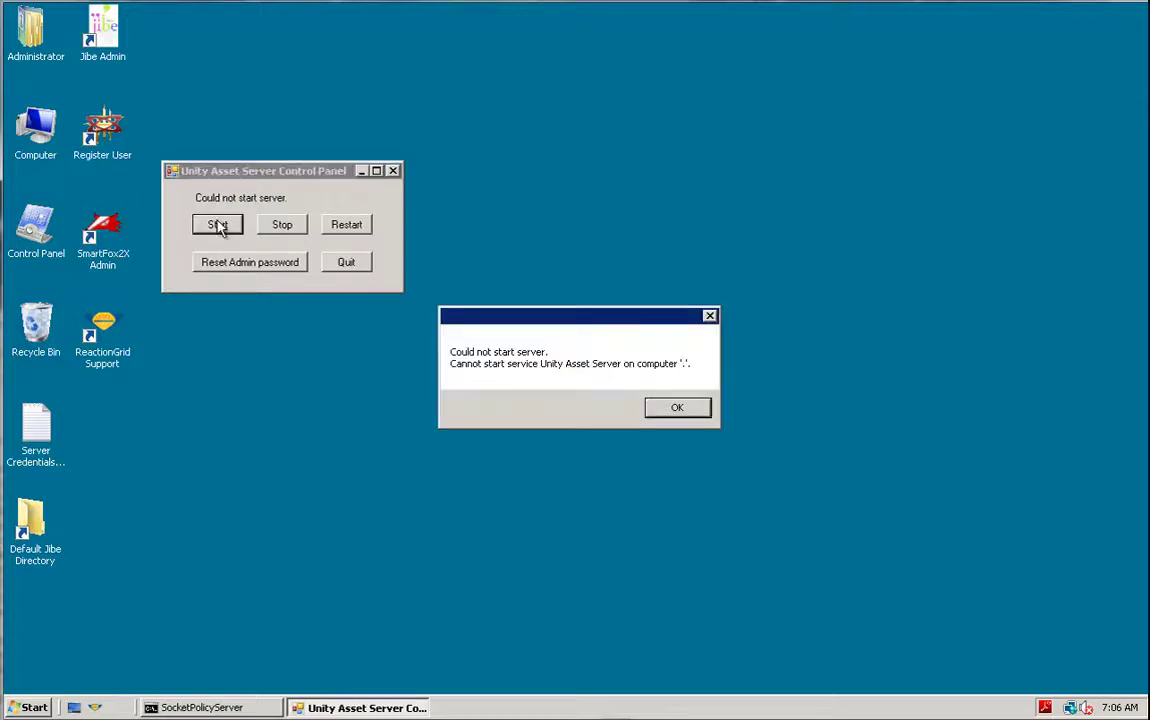
left_click(696, 407)
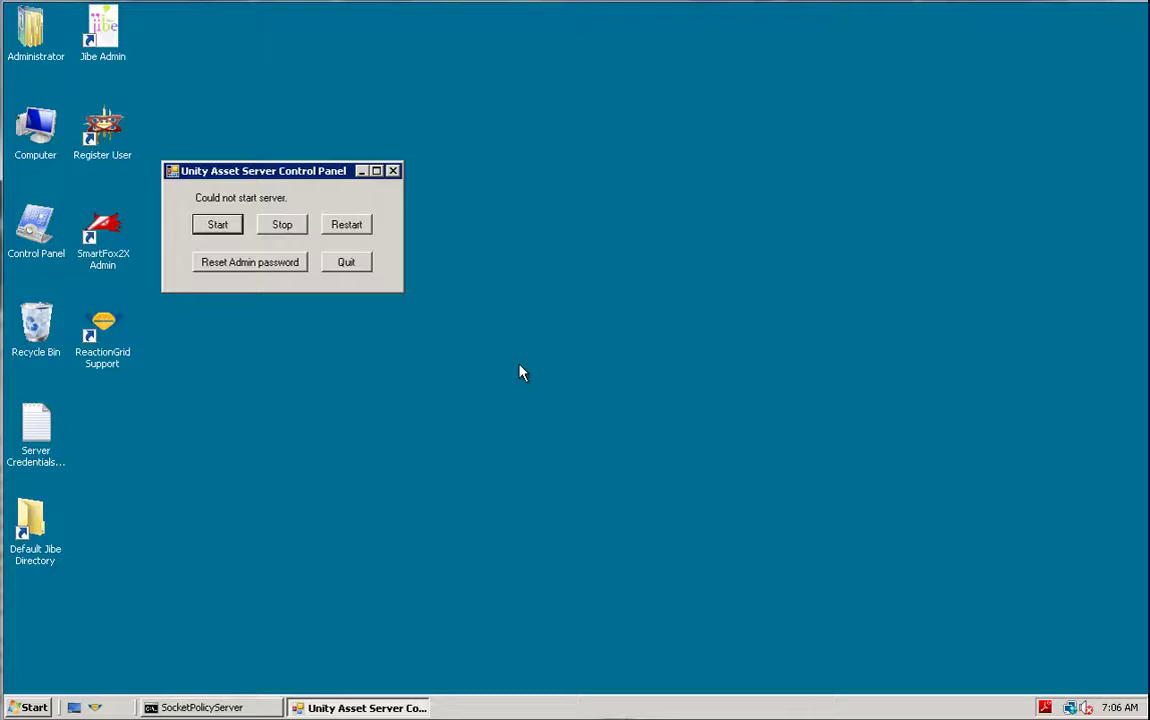
left_click(222, 225)
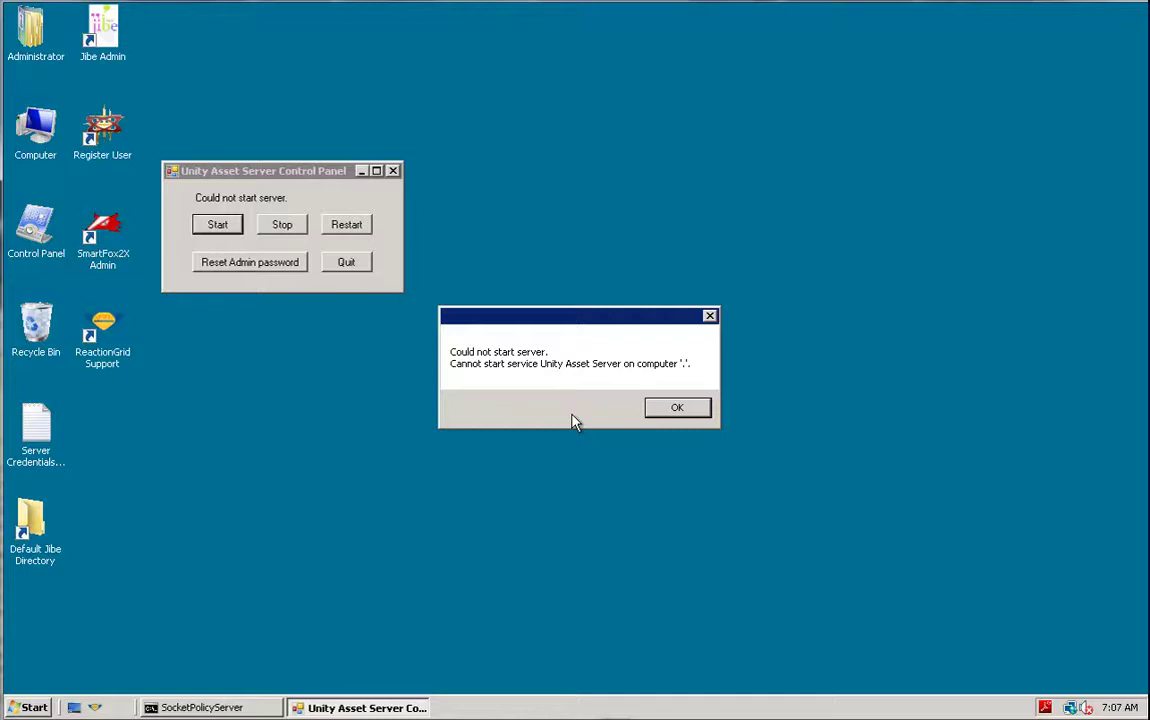
left_click(686, 408)
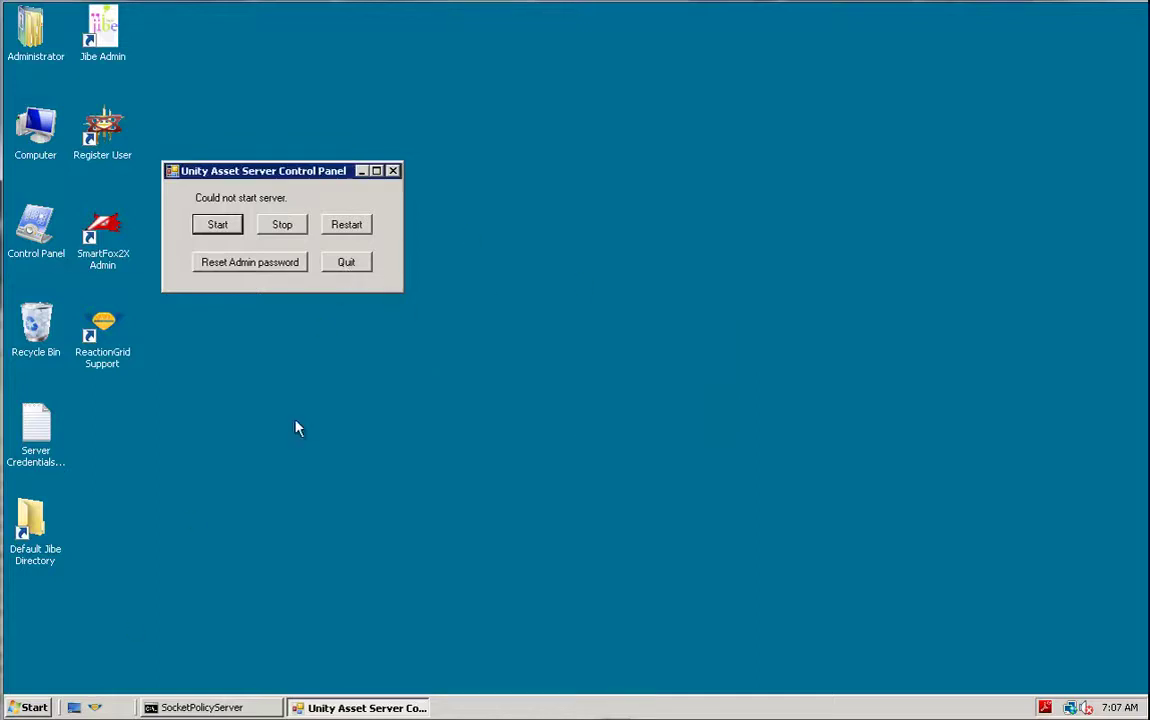
left_click(356, 265)
Step: Review the accounts on the Manage Accounts page of Control Panel's User Accounts and close the window
left_click(30, 707)
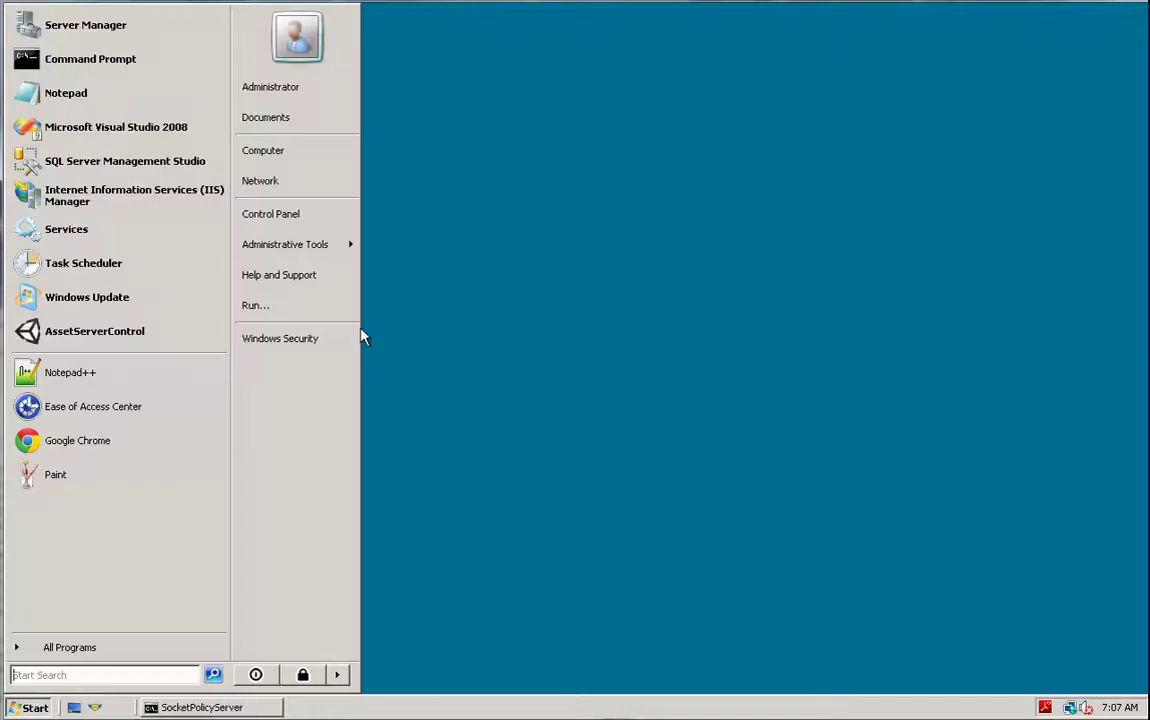
left_click(276, 227)
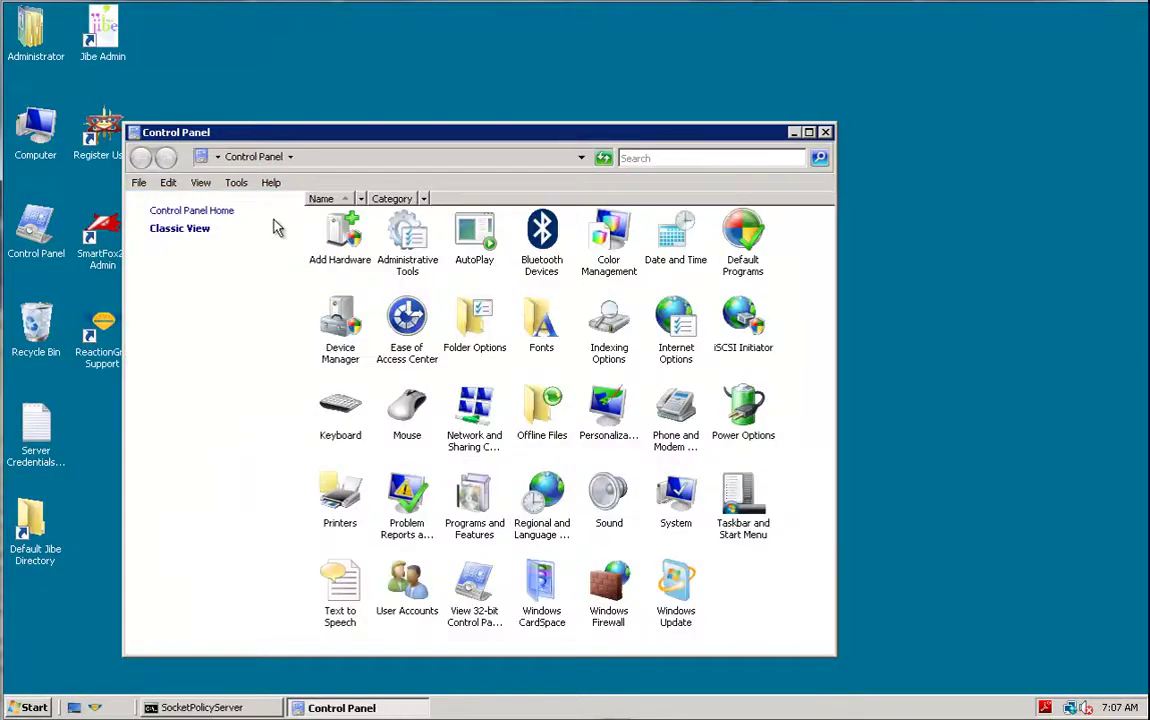
double_click(405, 582)
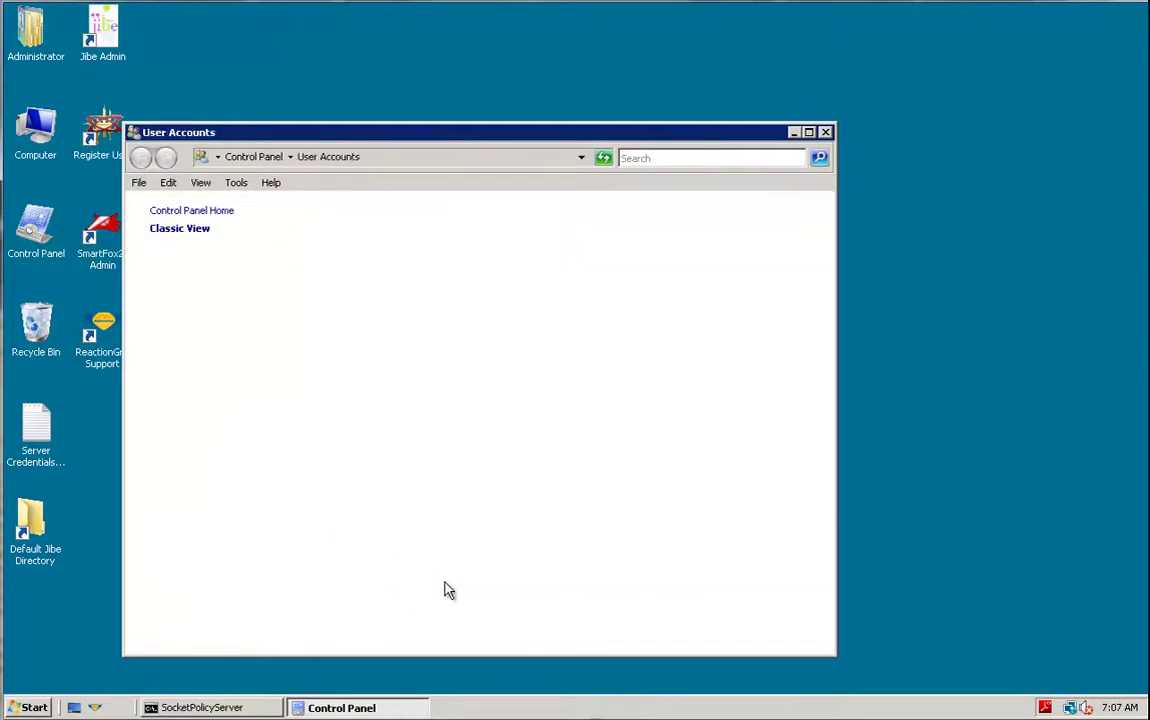
left_click(405, 326)
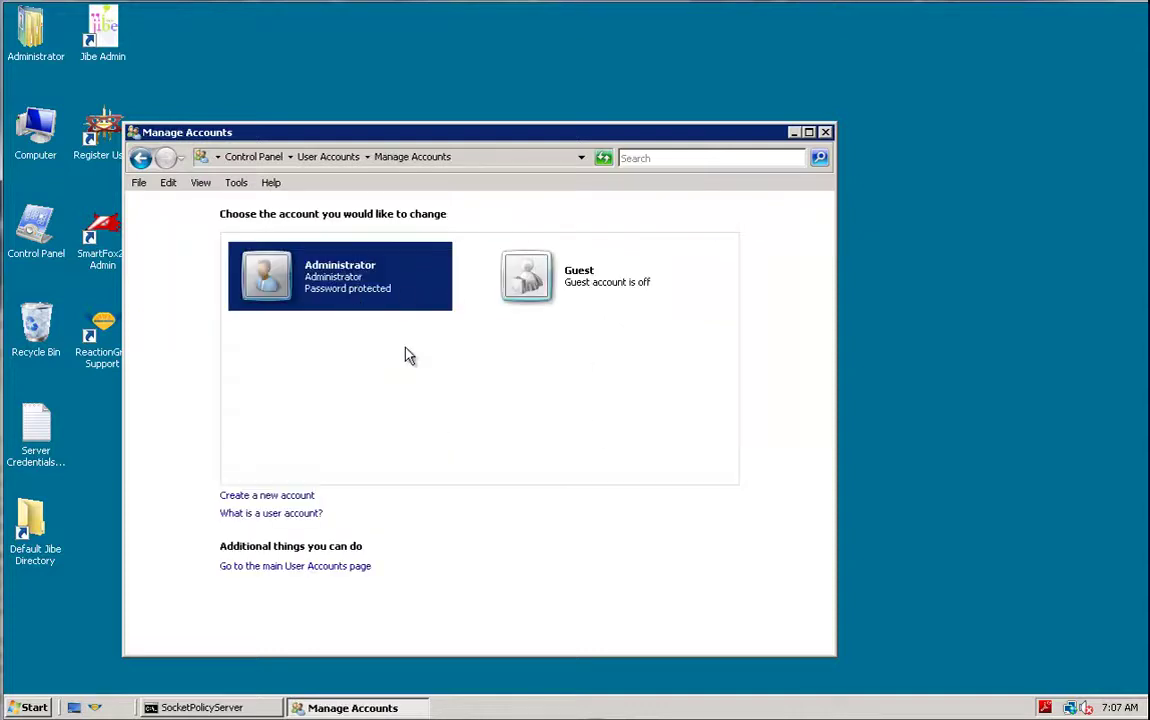
left_click(825, 132)
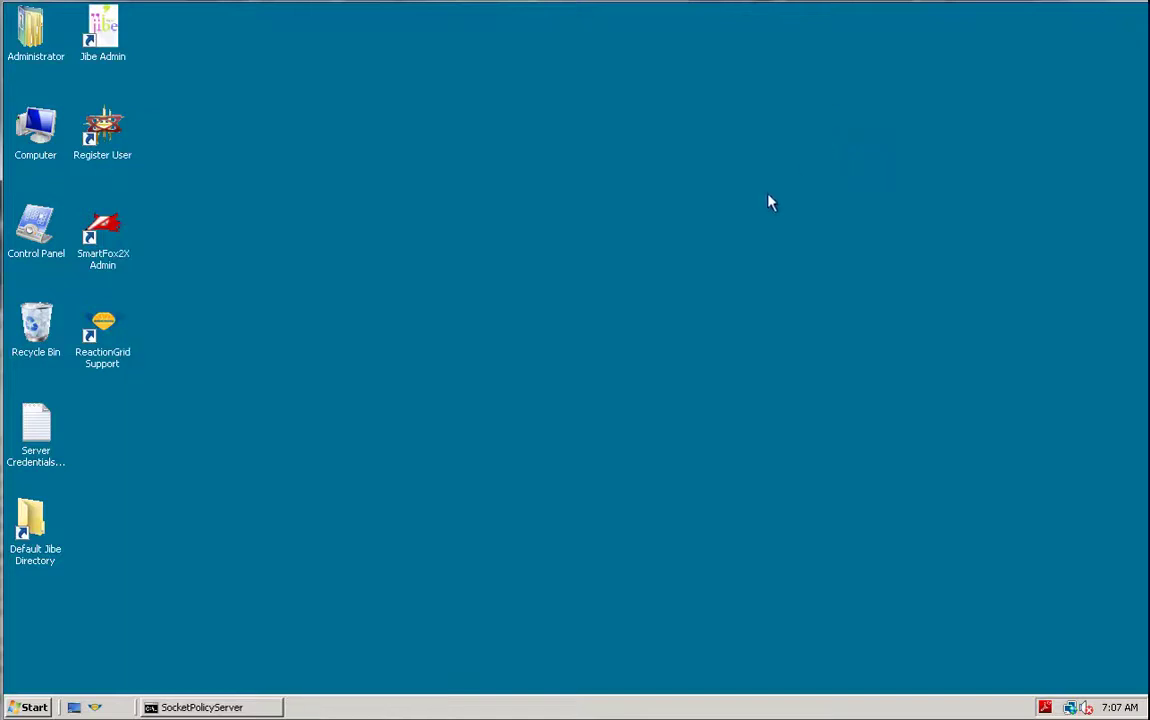
Step: Display the local users in Computer Management and widen the Description column to read the account descriptions
left_click(29, 708)
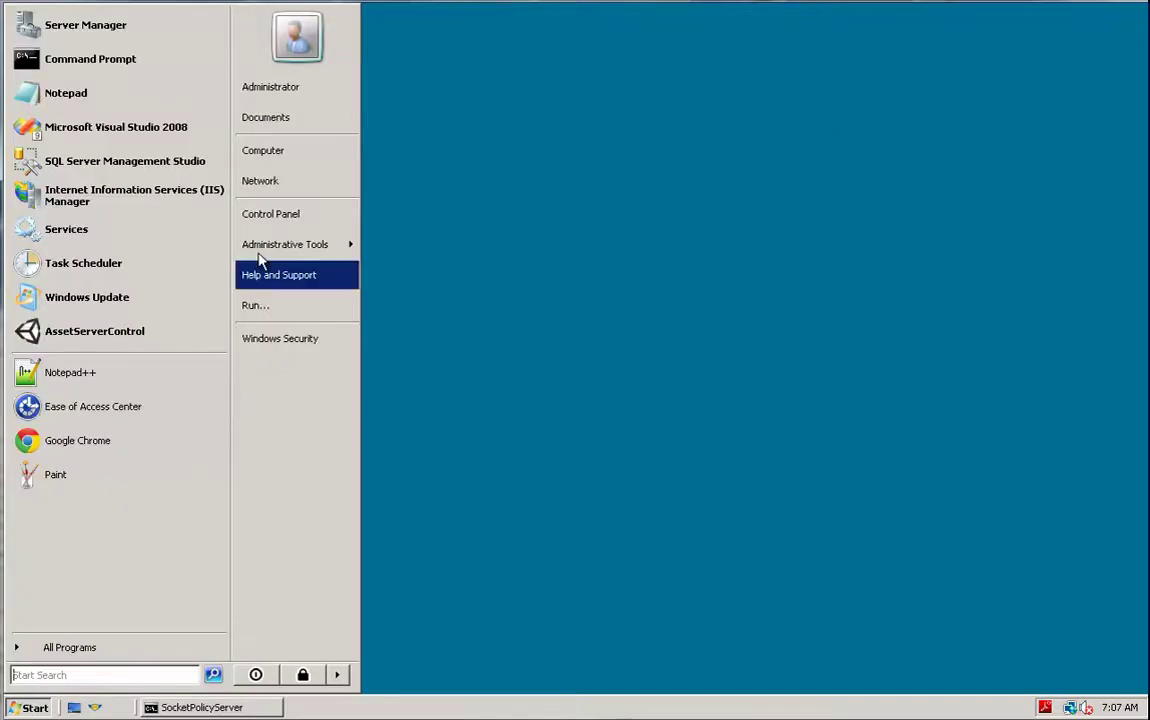
mouse_move(266, 248)
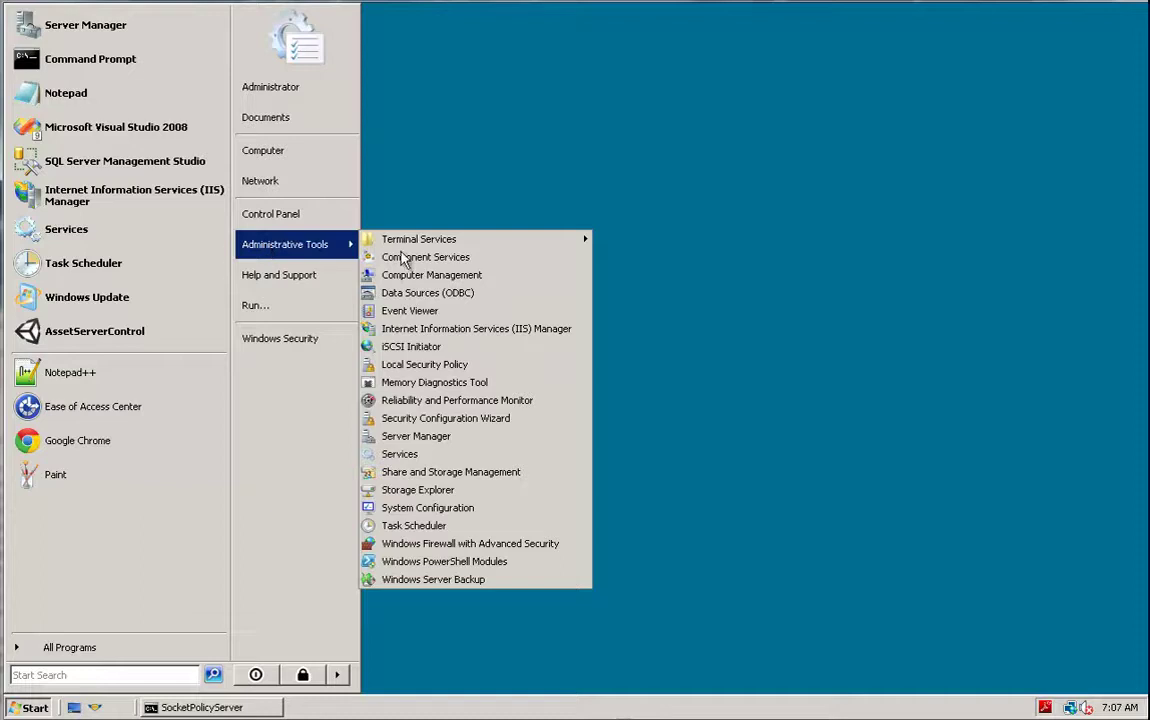
left_click(470, 285)
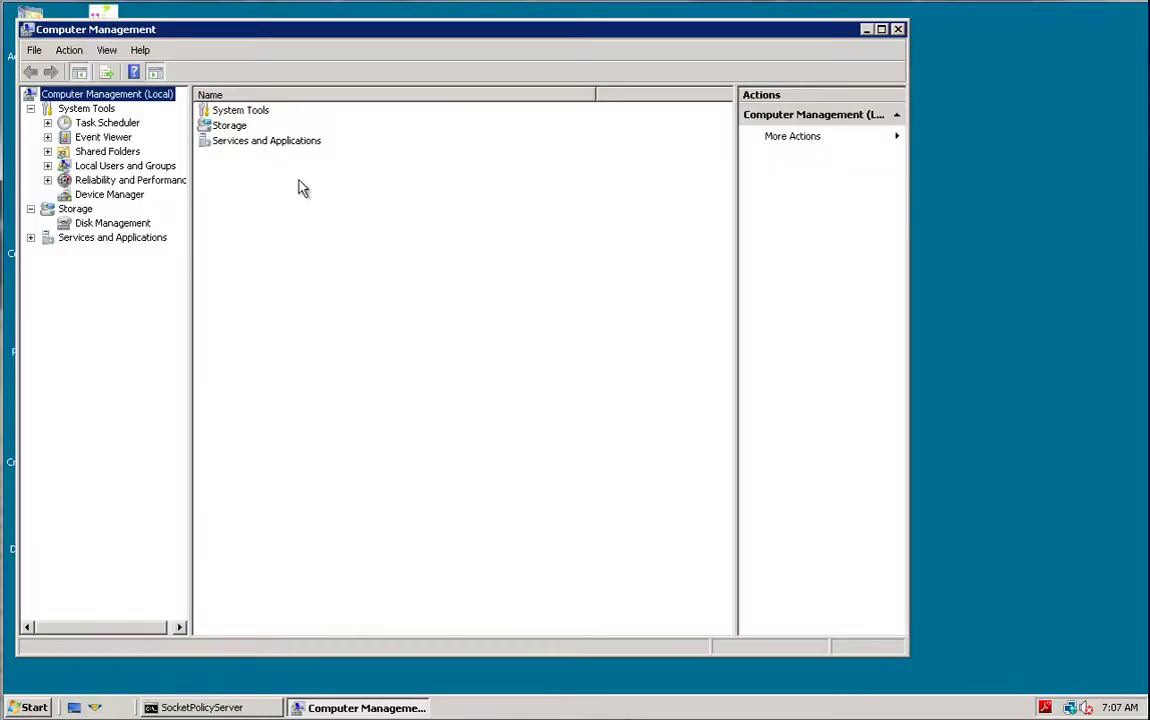
left_click(47, 168)
left_click(47, 166)
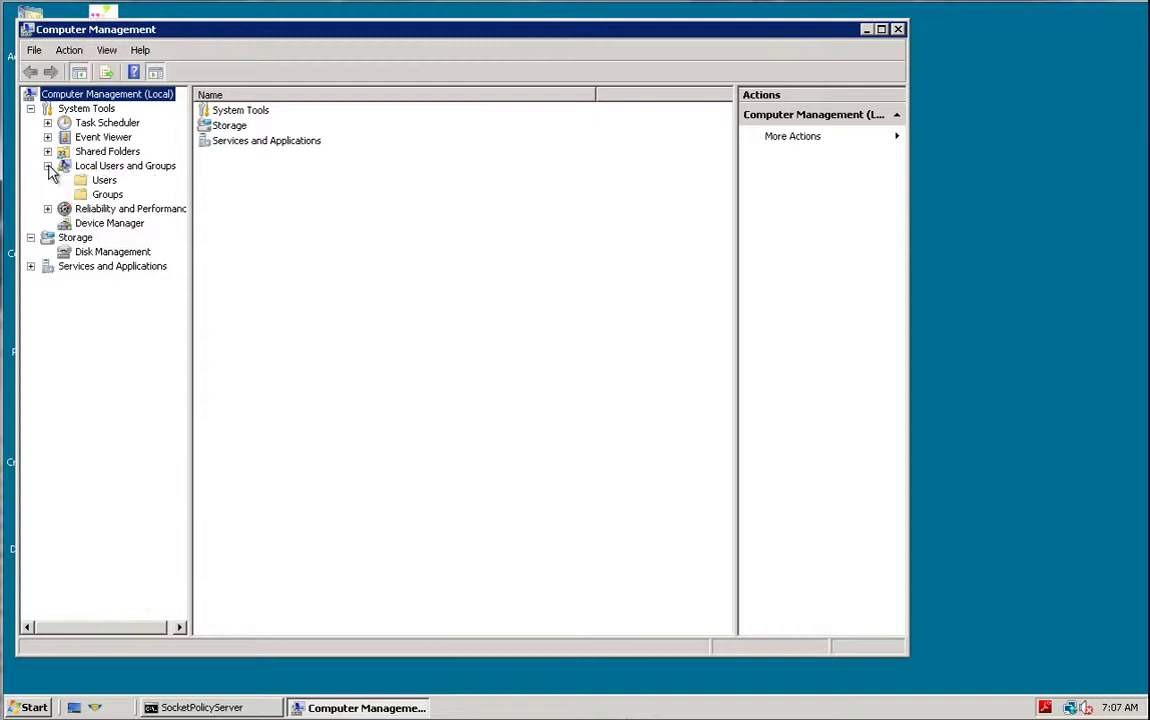
left_click(106, 181)
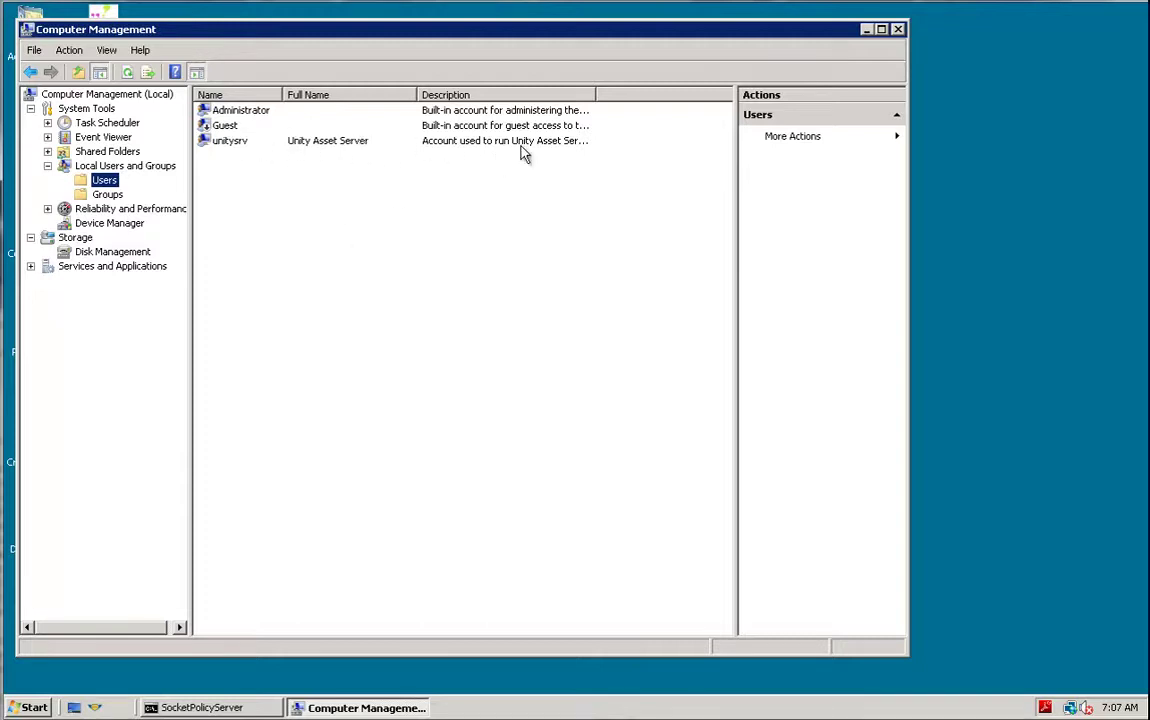
left_click_drag(596, 92, 630, 94)
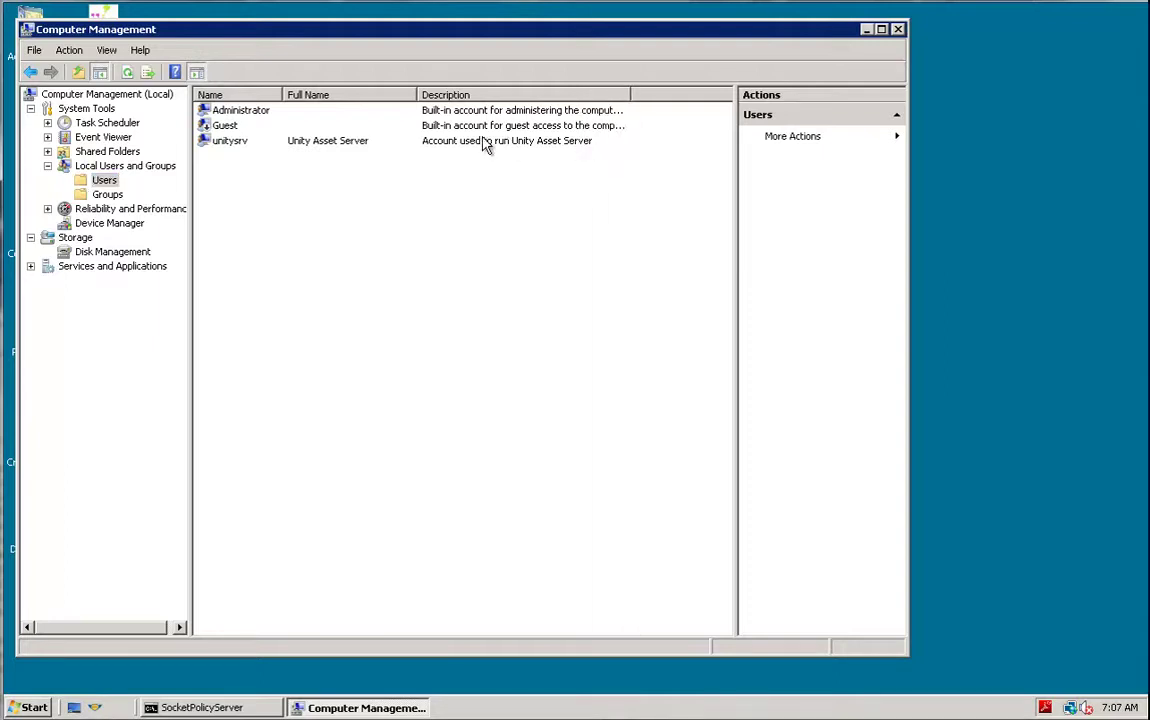
Step: Set the unitysrv account to not require a password change at next logon and its password to never expire, and close Computer Management
right_click(236, 147)
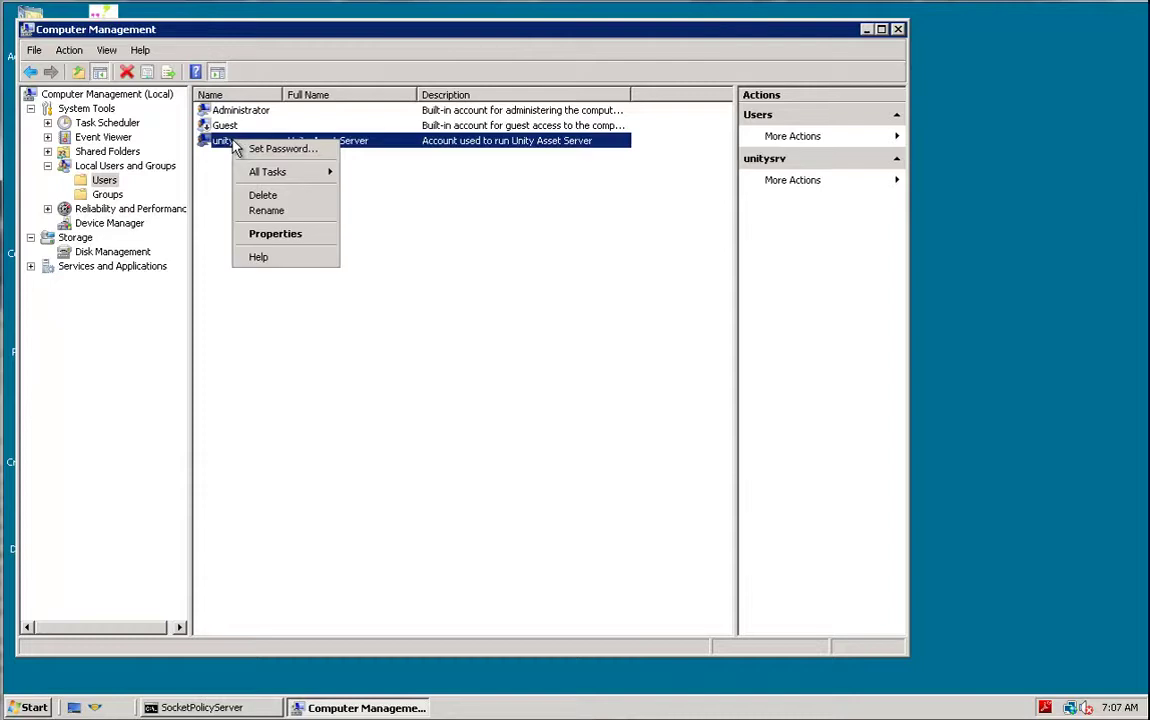
left_click(292, 236)
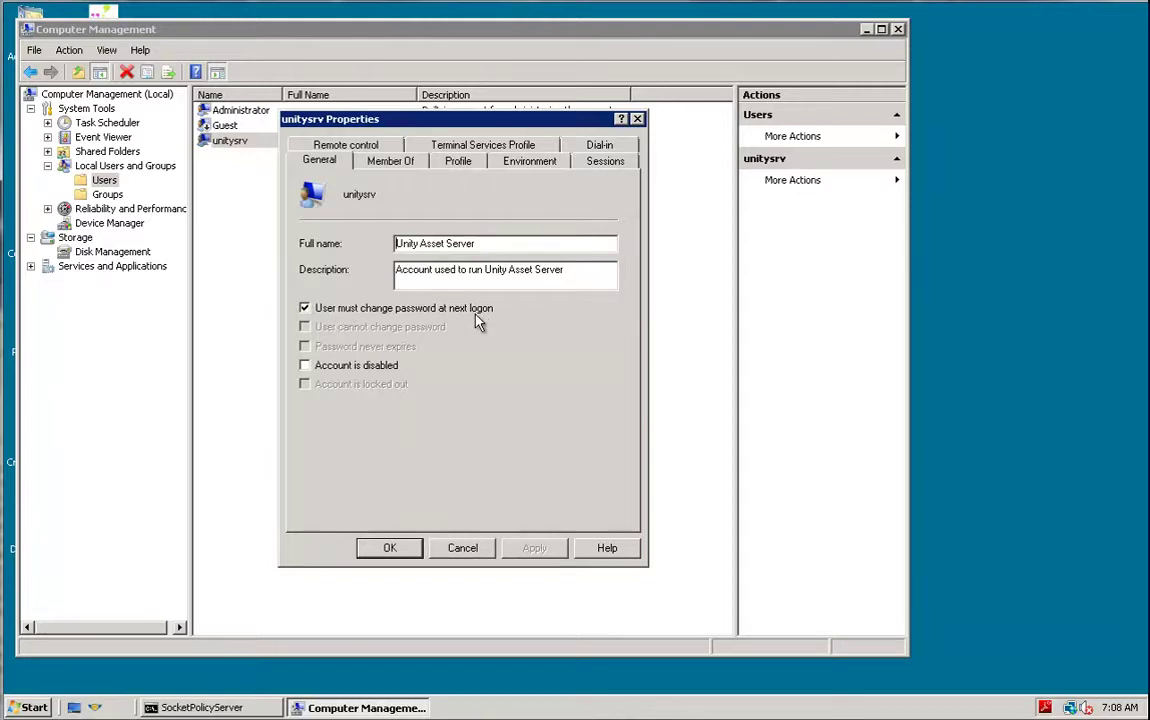
left_click(305, 309)
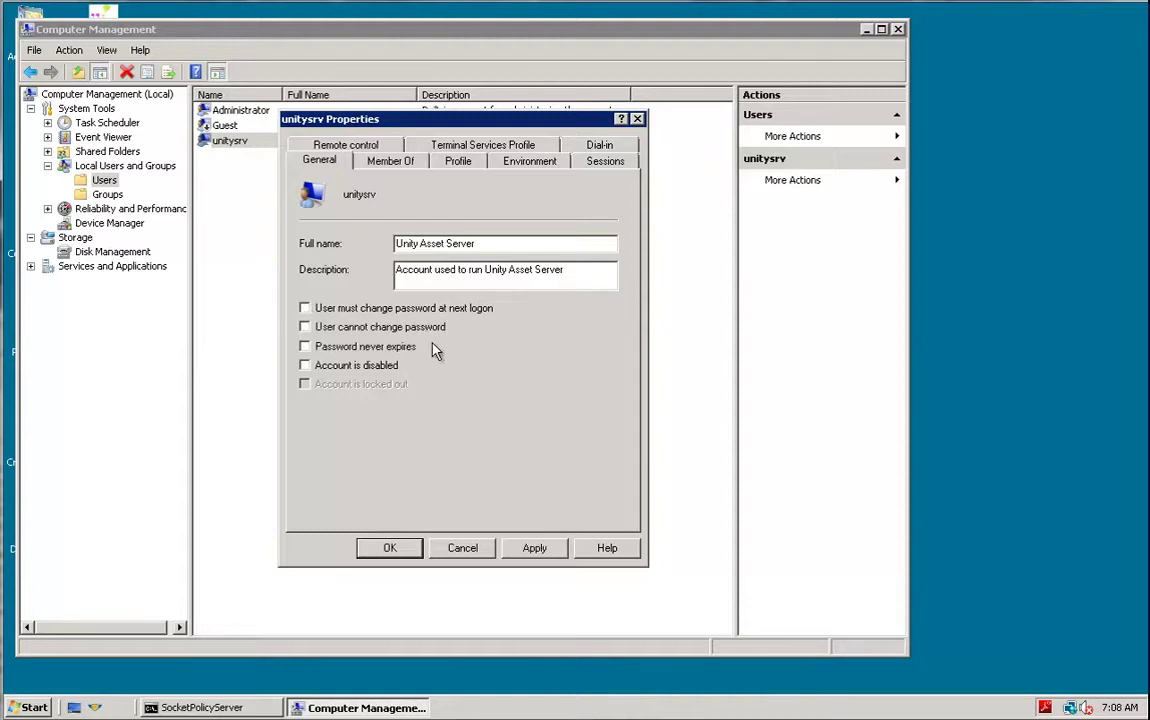
left_click(305, 347)
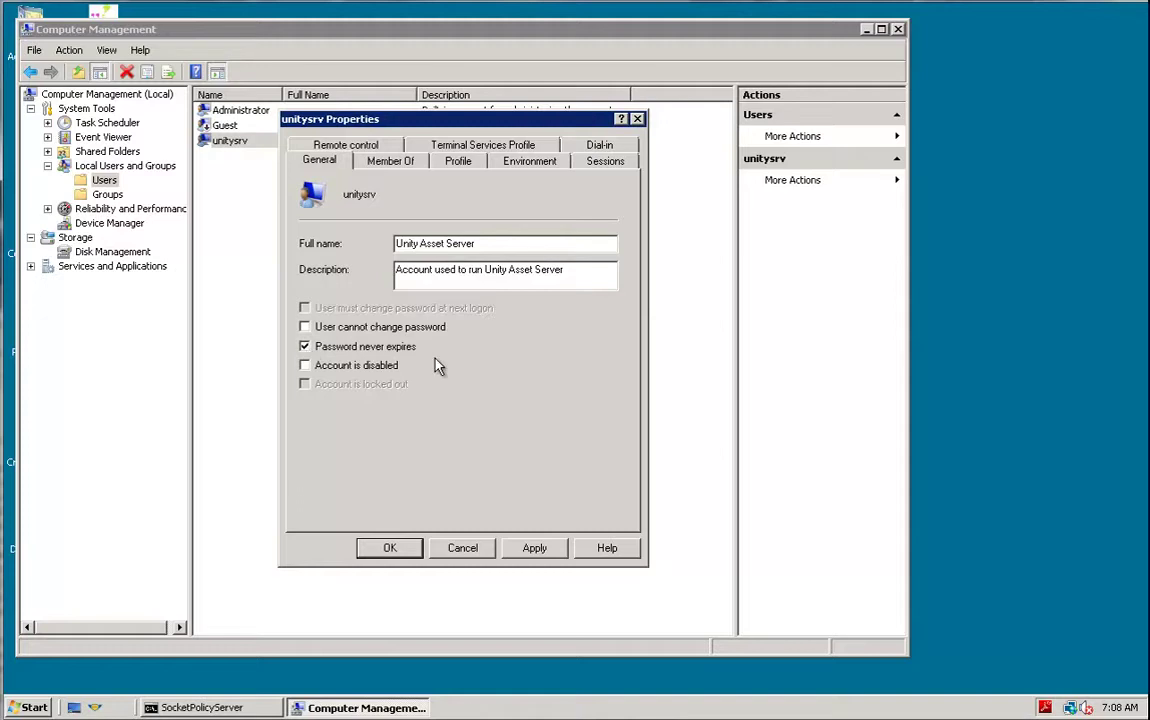
left_click(540, 550)
left_click(397, 549)
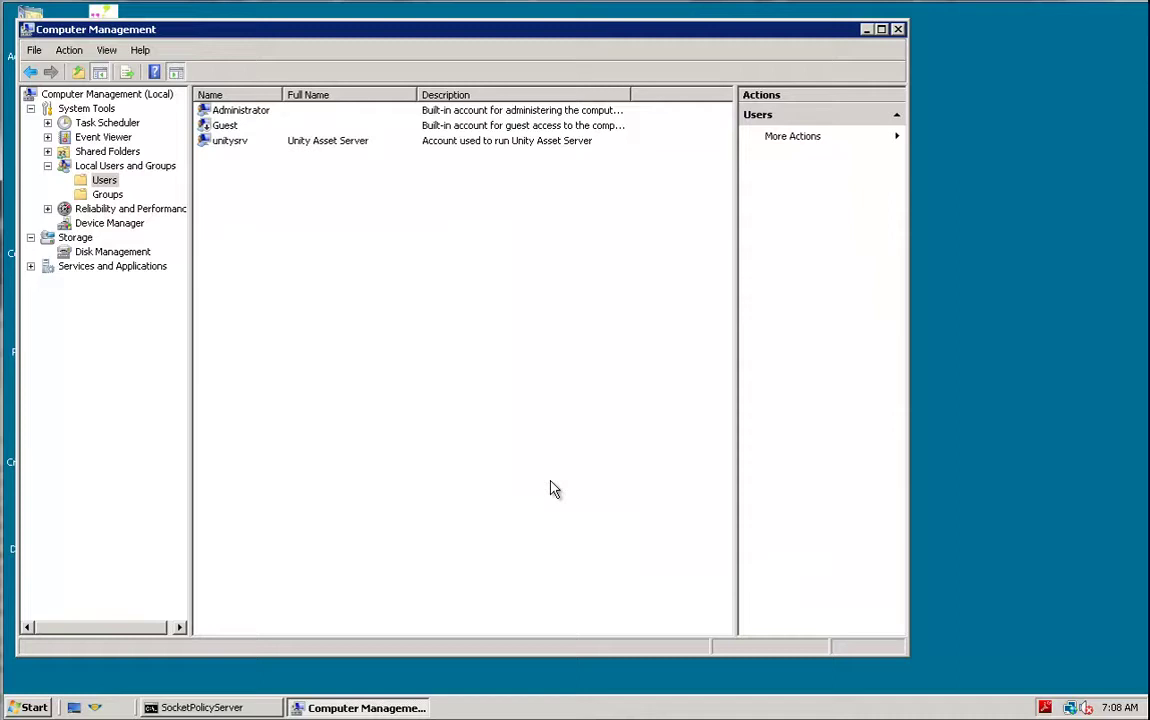
left_click(898, 30)
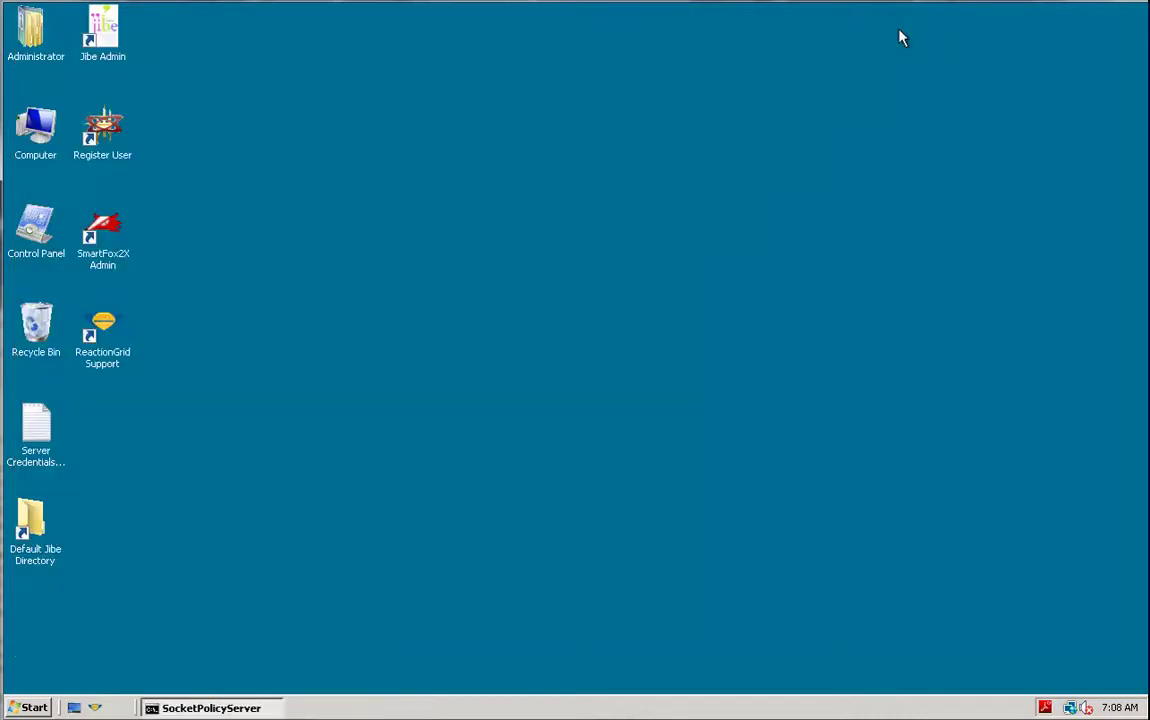
Step: Reopen AssetServerControl and start the Unity Asset Server
left_click(36, 707)
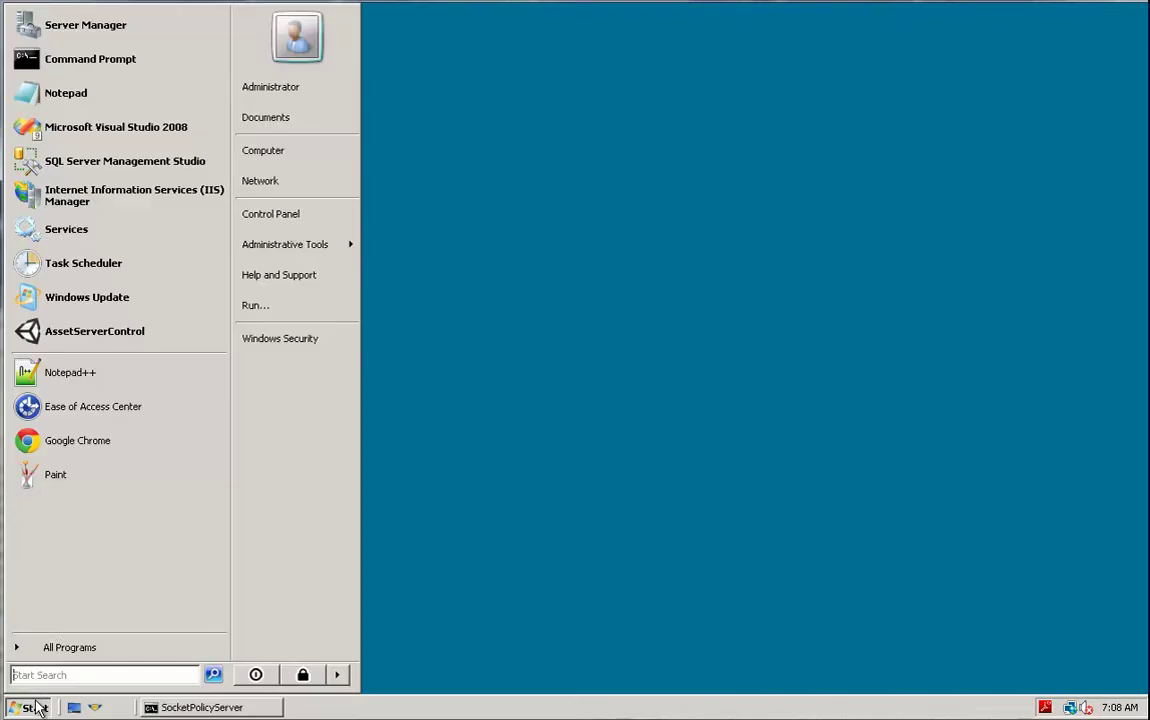
left_click(97, 338)
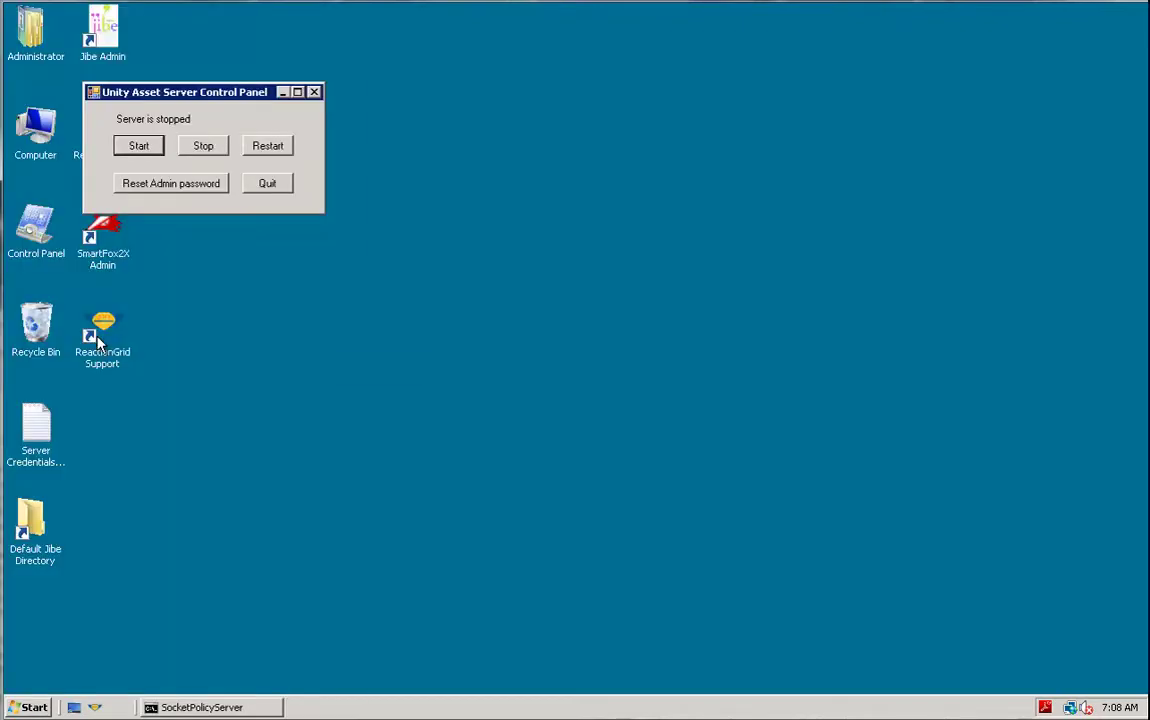
left_click(140, 147)
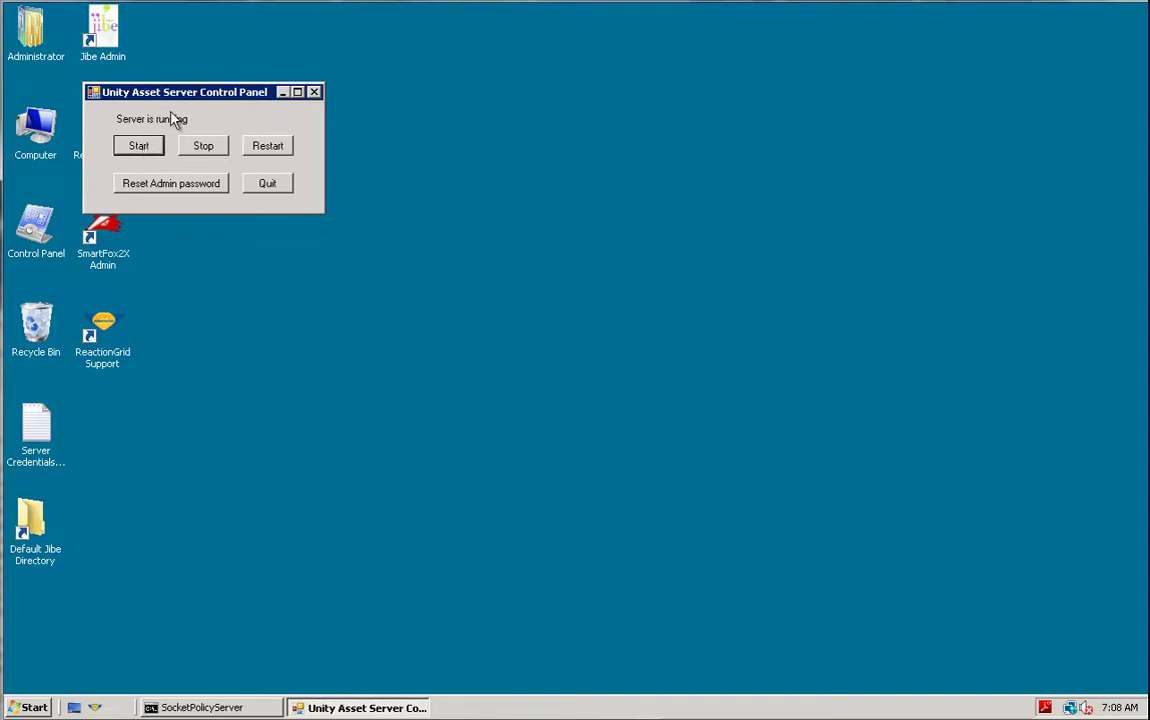